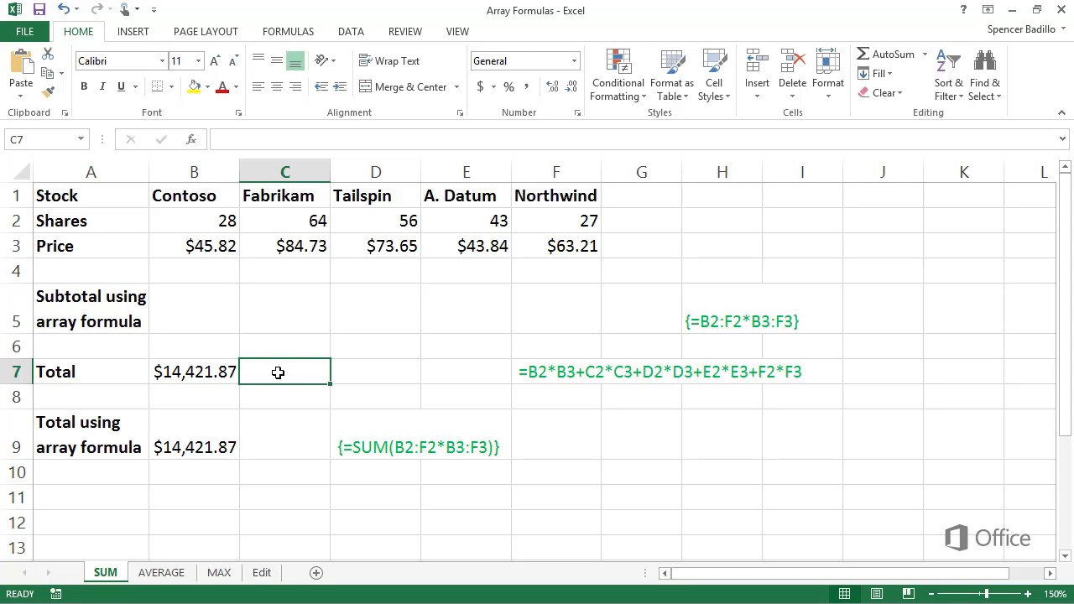
Enter the array formula =B2:F2*B3:F3 across cells B5:F5 to calculate each stock's subtotal
left_click_drag(205, 321, 531, 332)
type("=")
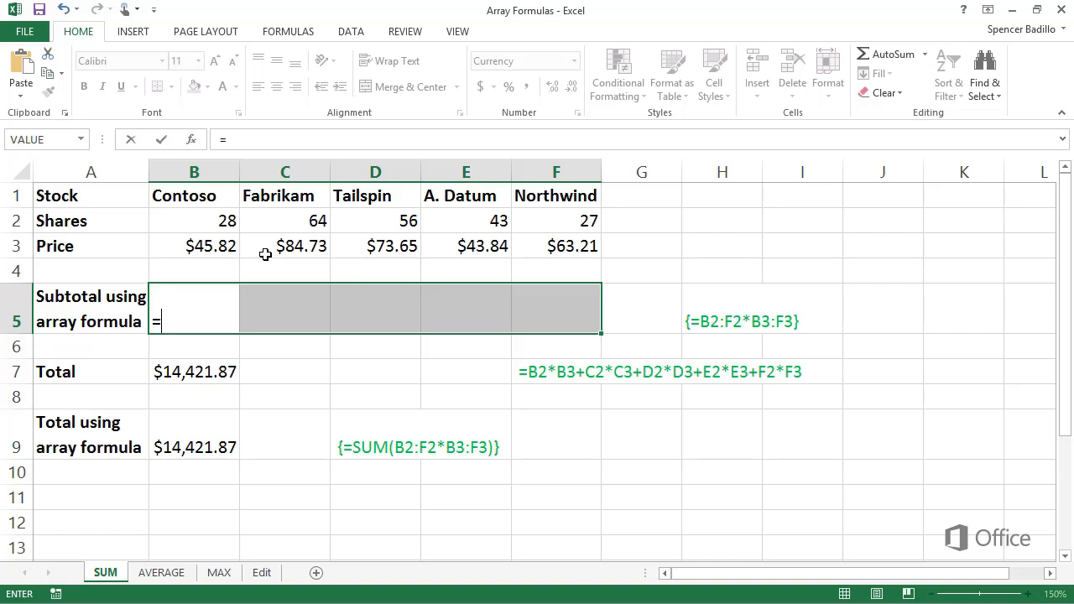
left_click_drag(223, 231, 522, 228)
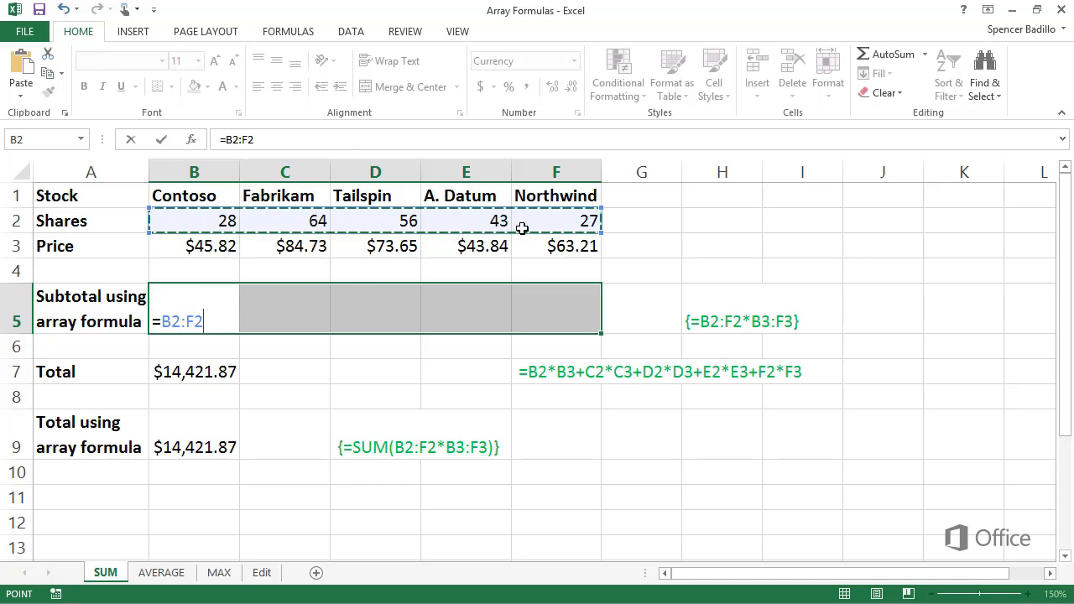
type("*")
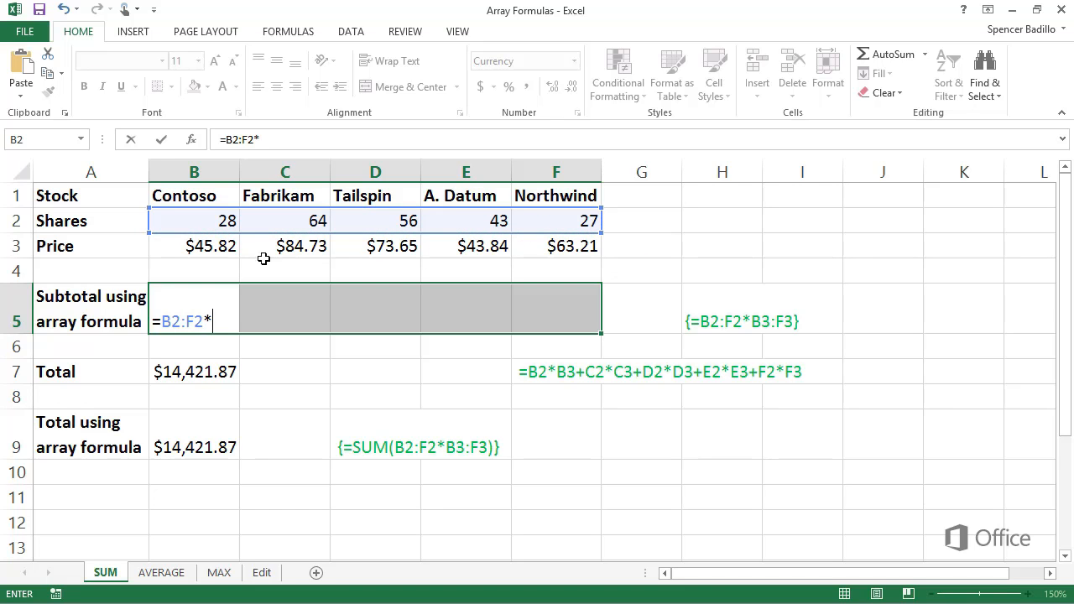
left_click_drag(220, 251, 525, 256)
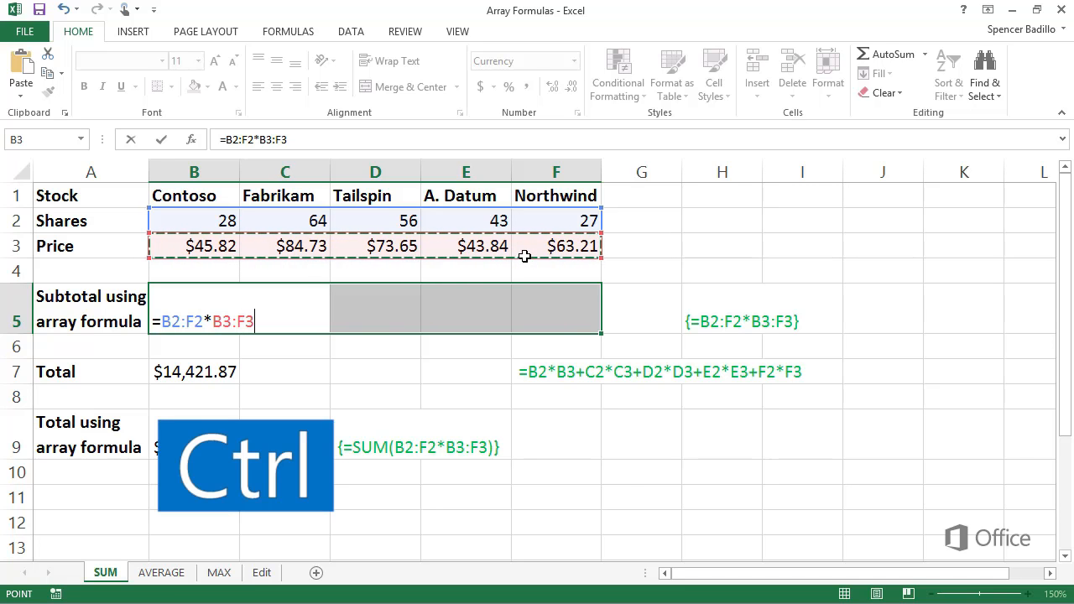
key("ctrl+shift+Return")
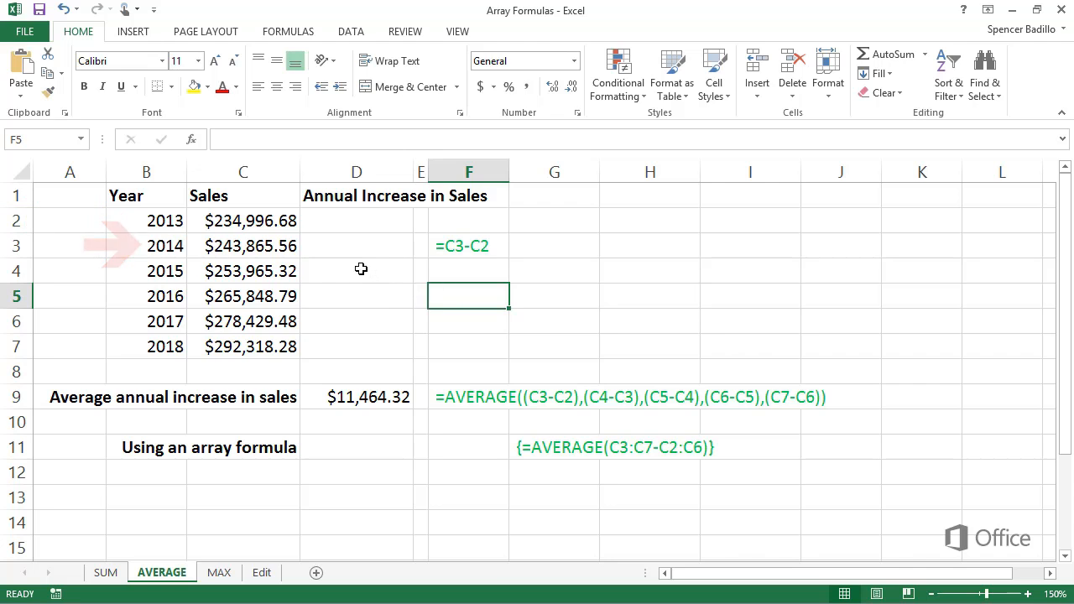
Enter the formula =C3-C2 in cell D3 of the AVERAGE sheet to calculate the 2014 sales increase
left_click(316, 249)
type("=")
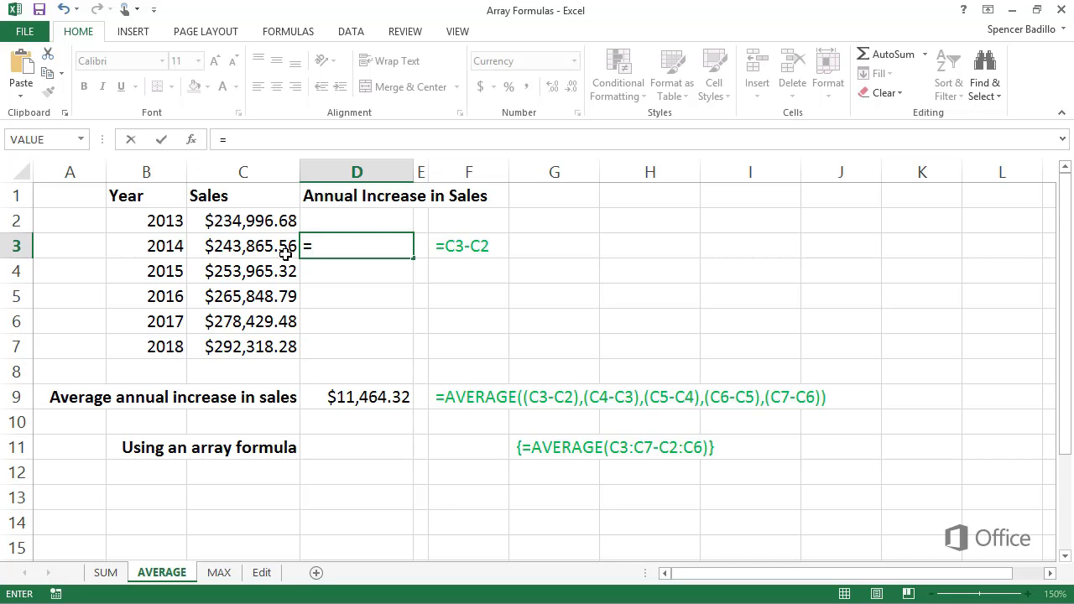
left_click(286, 254)
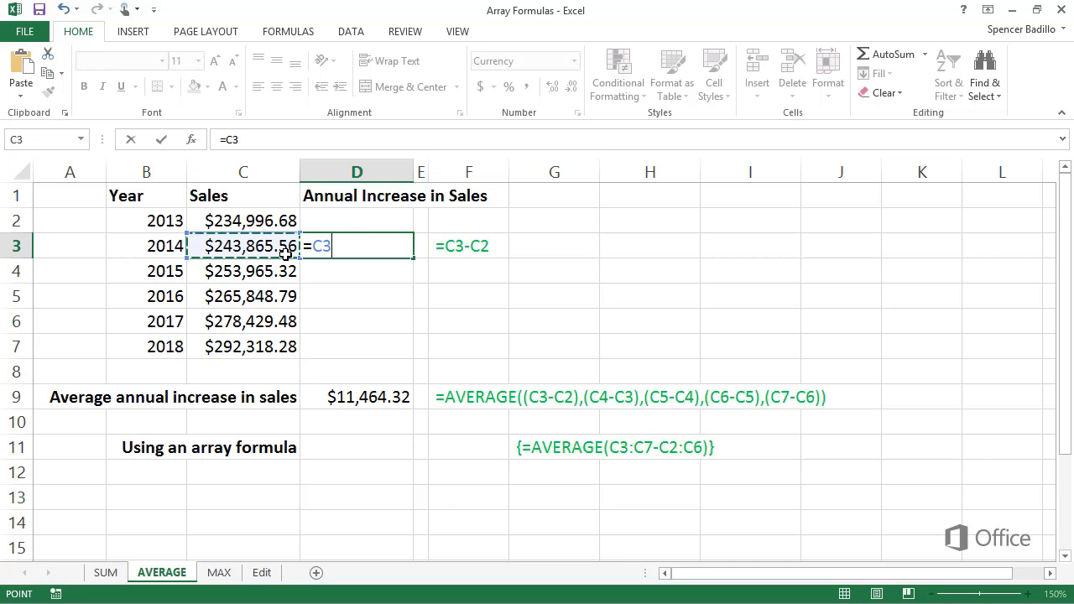
type("-")
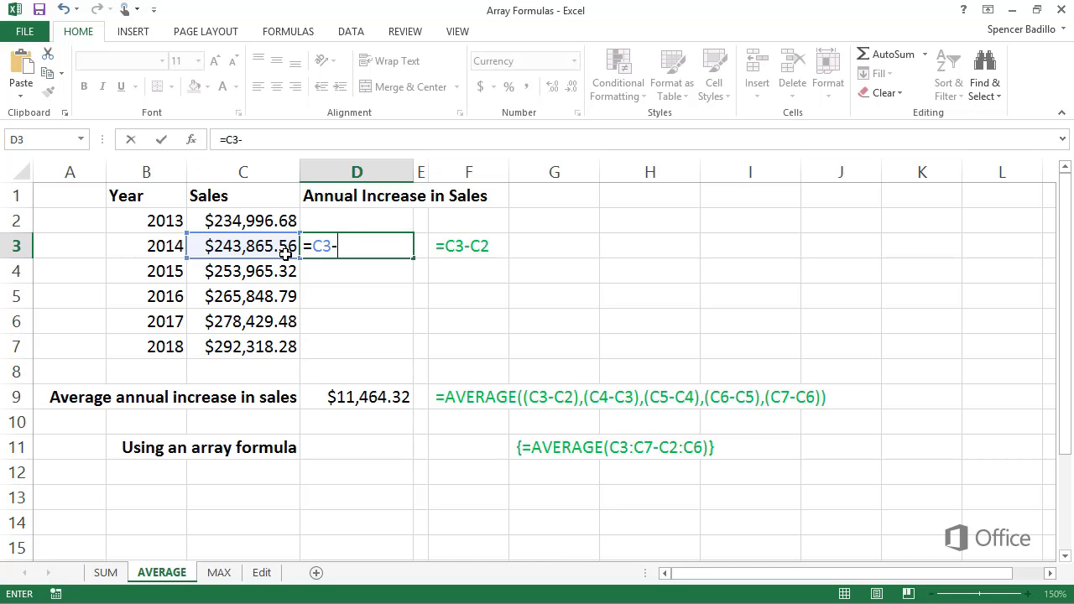
left_click(279, 228)
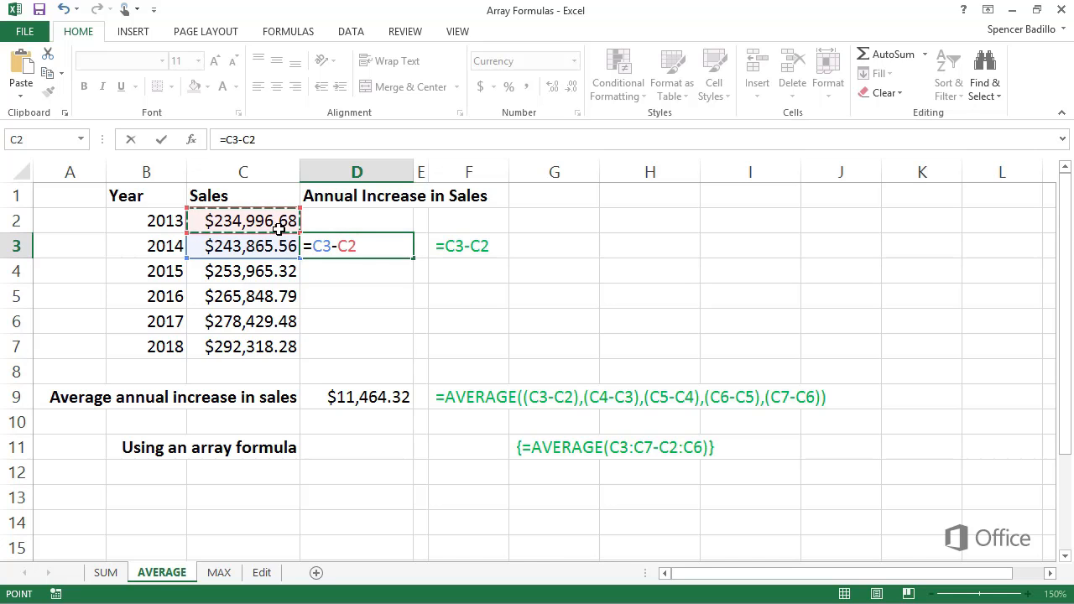
key("Return")
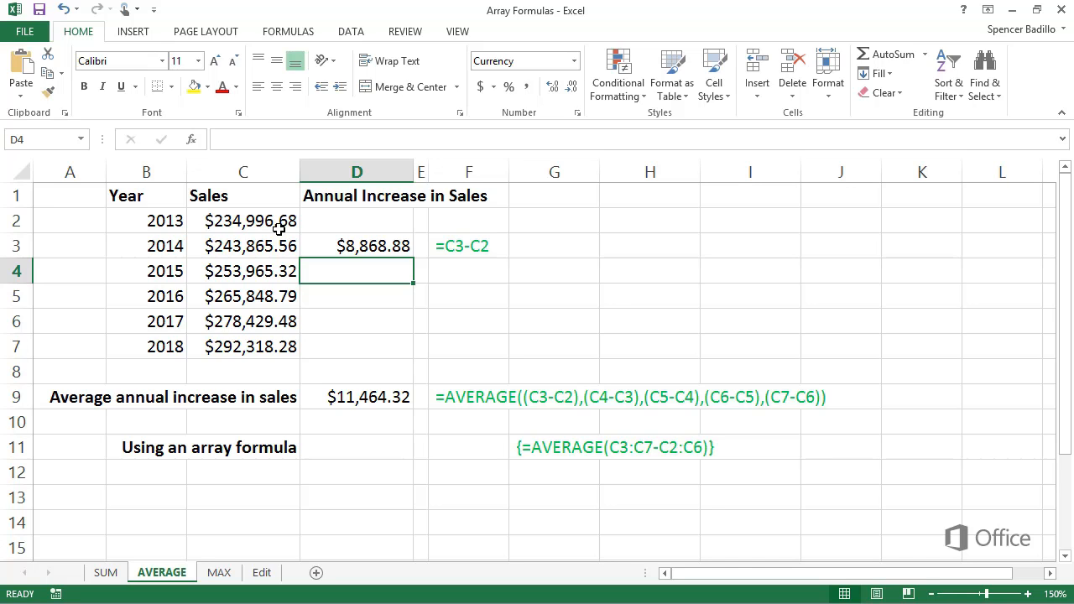
Enter =AVERAGE(C3:C7-C2:C6) as an array formula in cell D11 to average the annual sales increases
left_click(312, 449)
type("=")
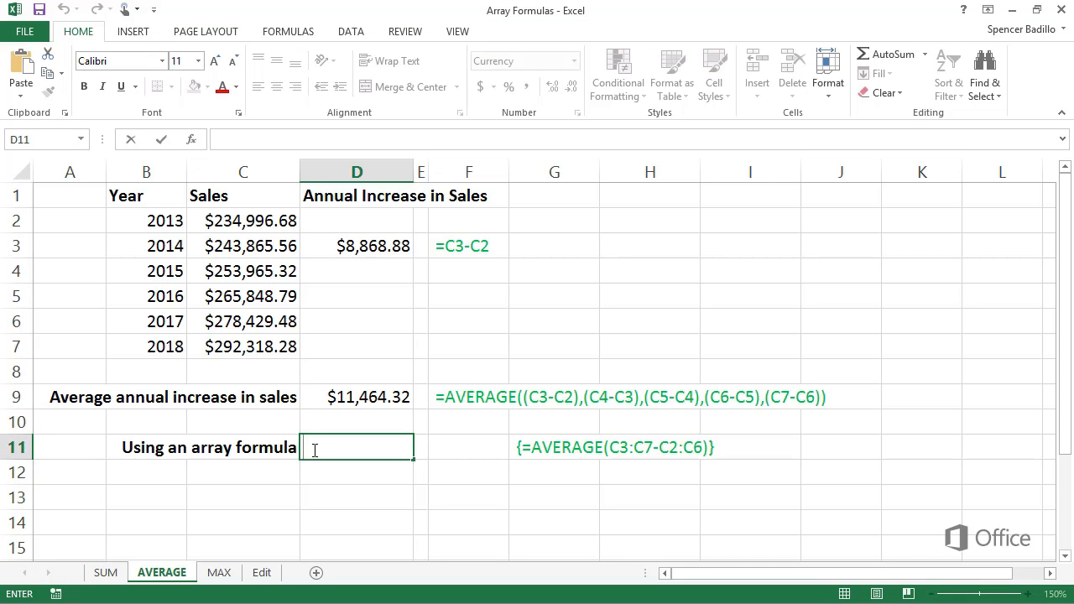
type("AVERA")
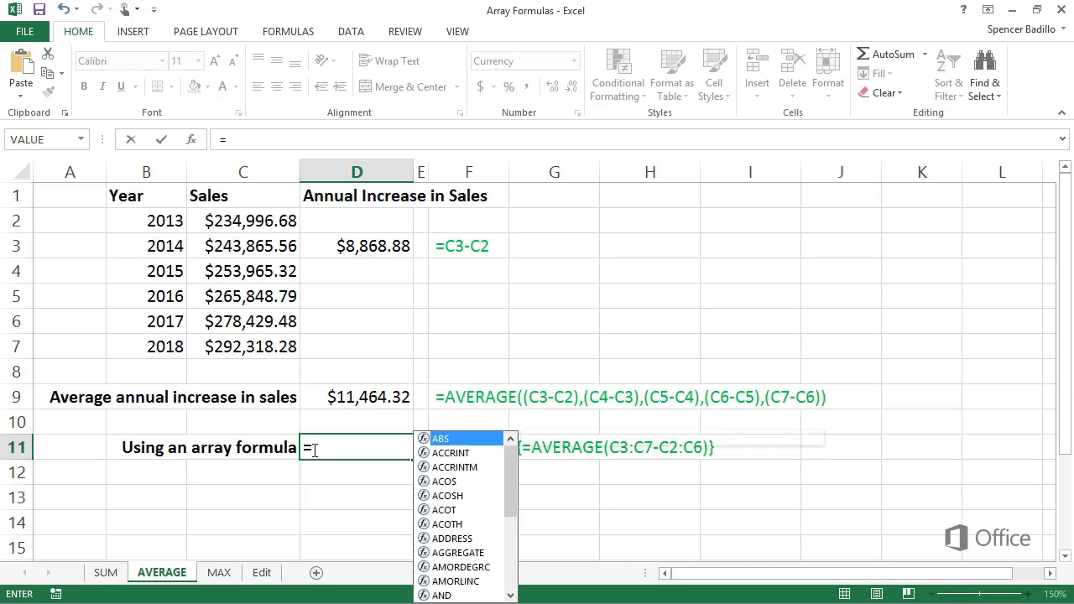
type("GE(")
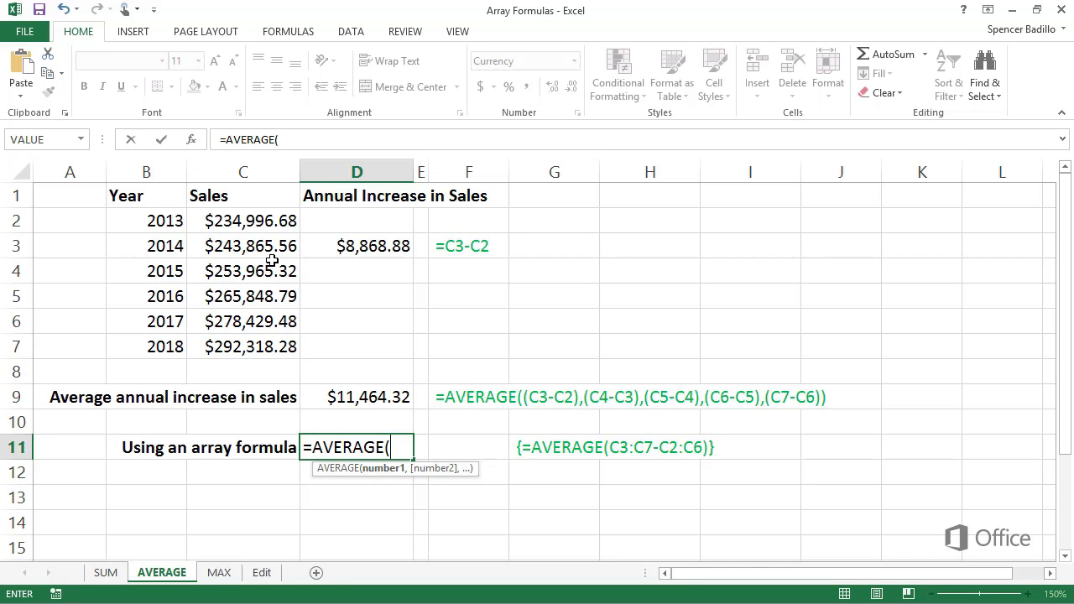
left_click_drag(270, 250, 265, 345)
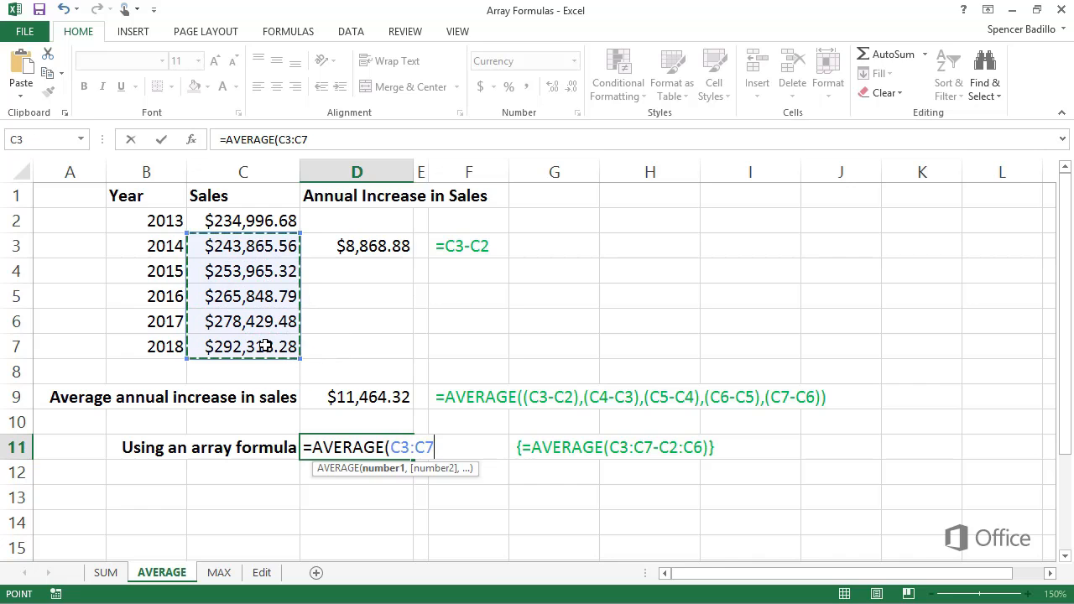
type("-")
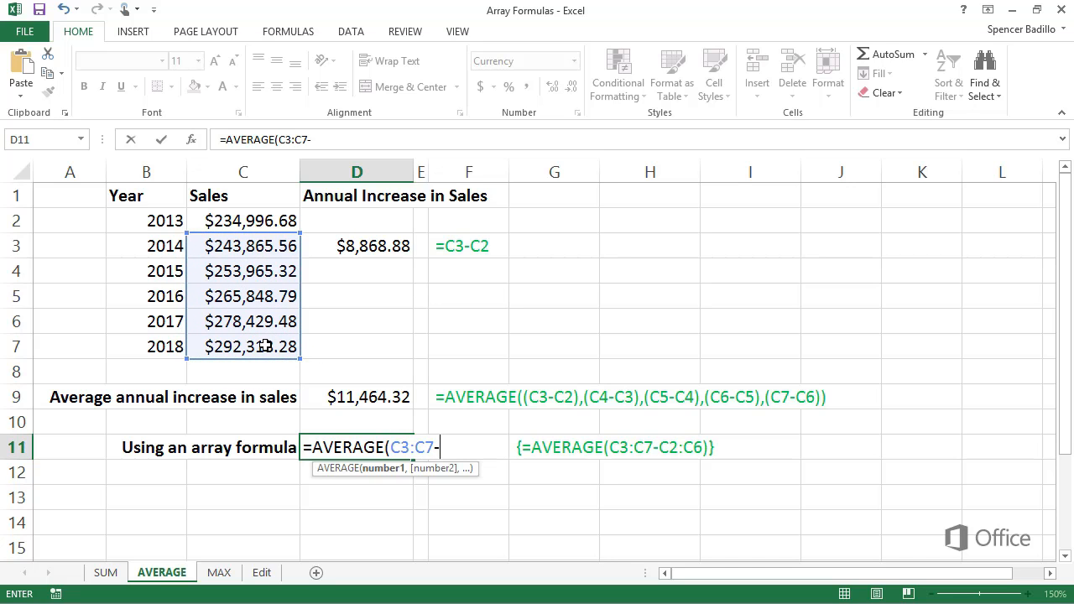
left_click(263, 224)
left_click_drag(263, 224, 251, 327)
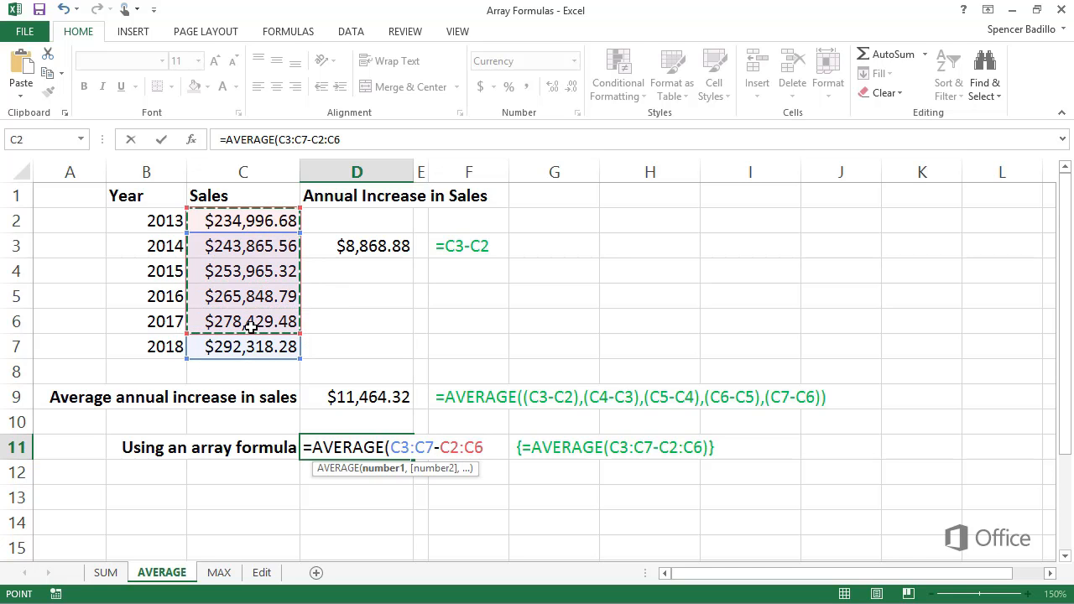
type(")")
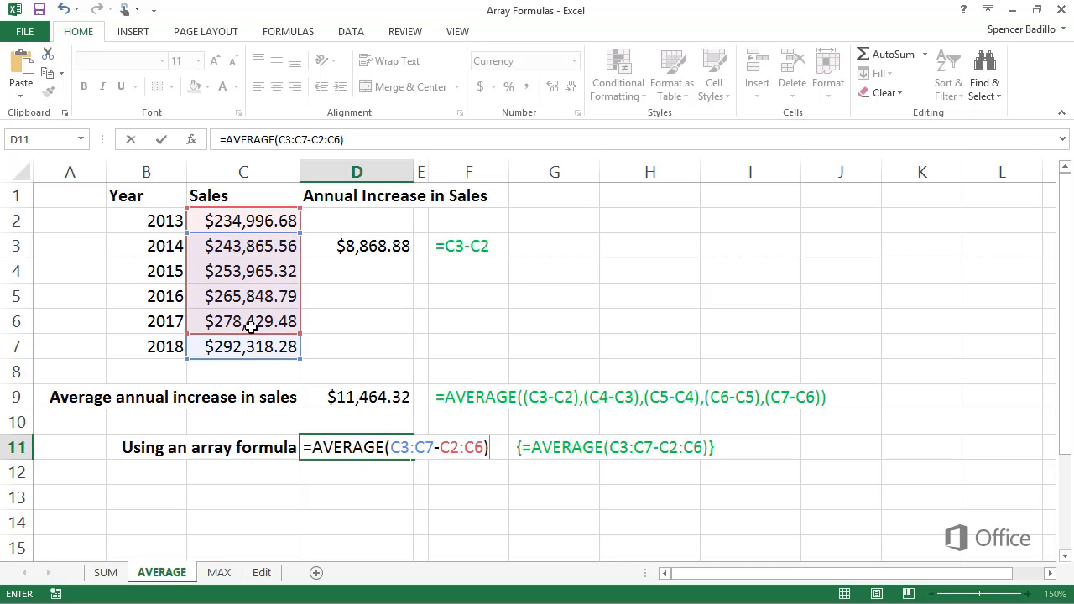
key("ctrl+shift+Return")
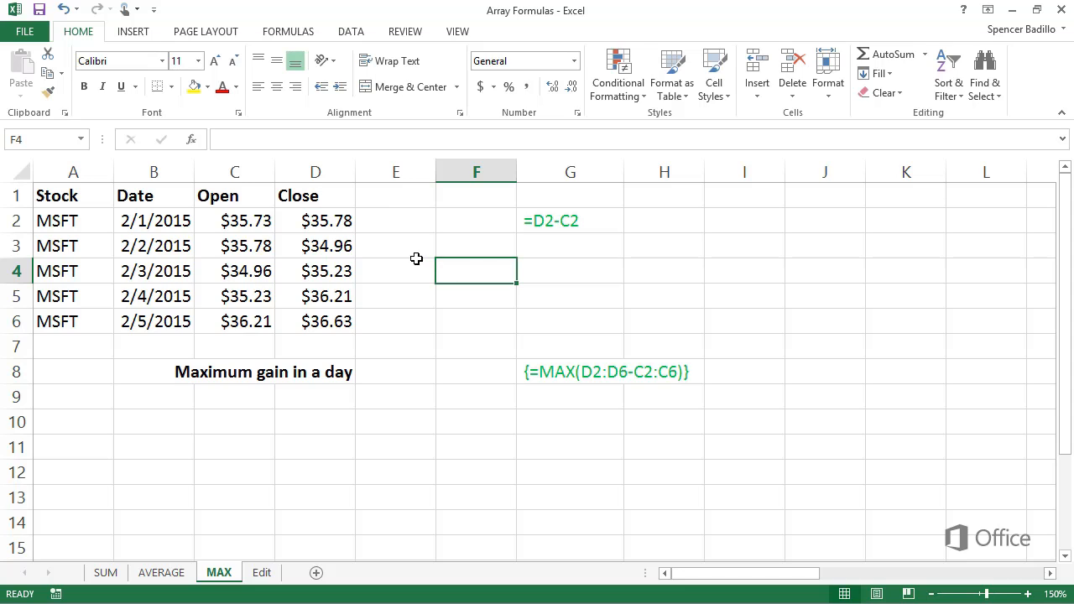
Enter the formula =D2-C2 in cell E2 of the MAX sheet to calculate the first day's gain
left_click(367, 229)
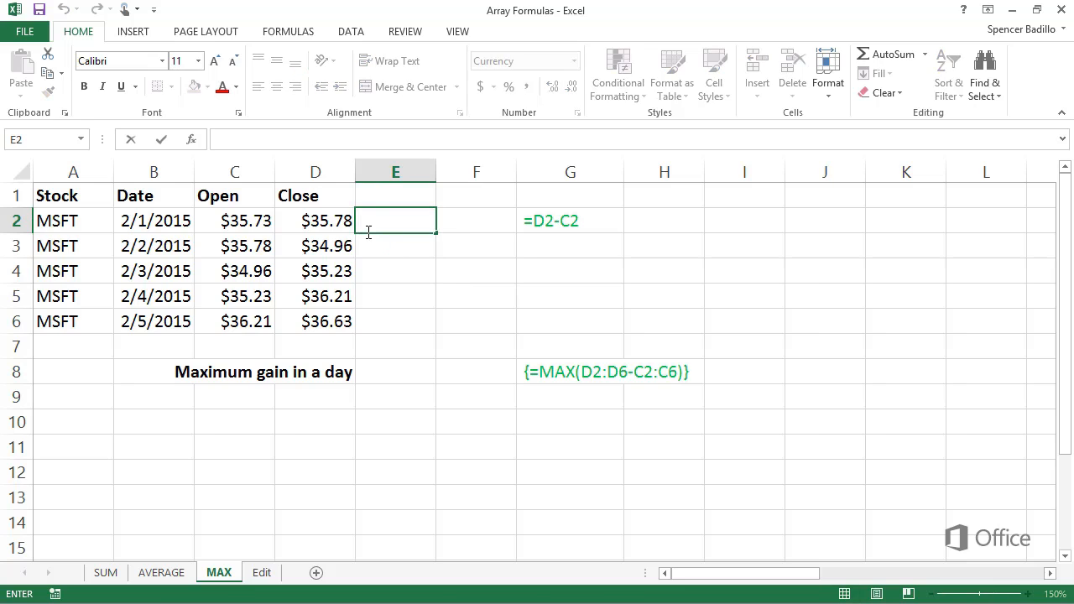
type("=")
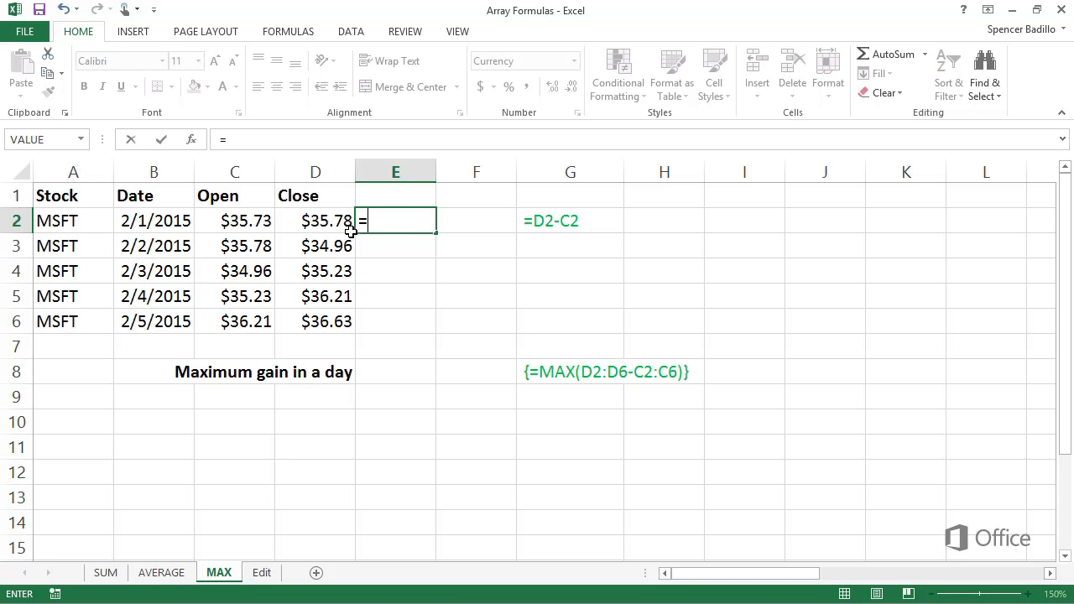
left_click(334, 227)
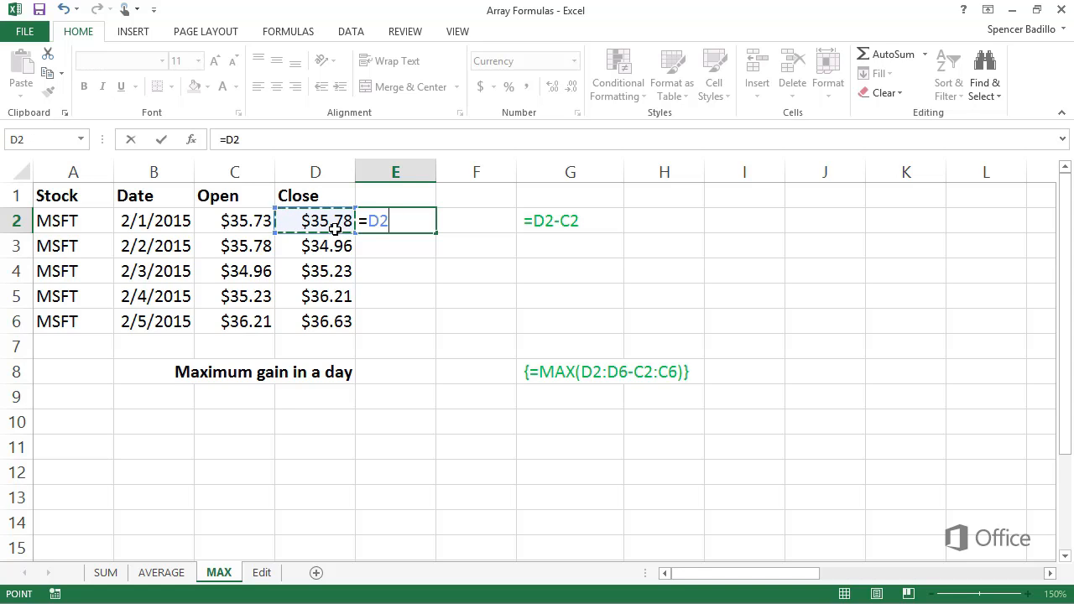
type("-")
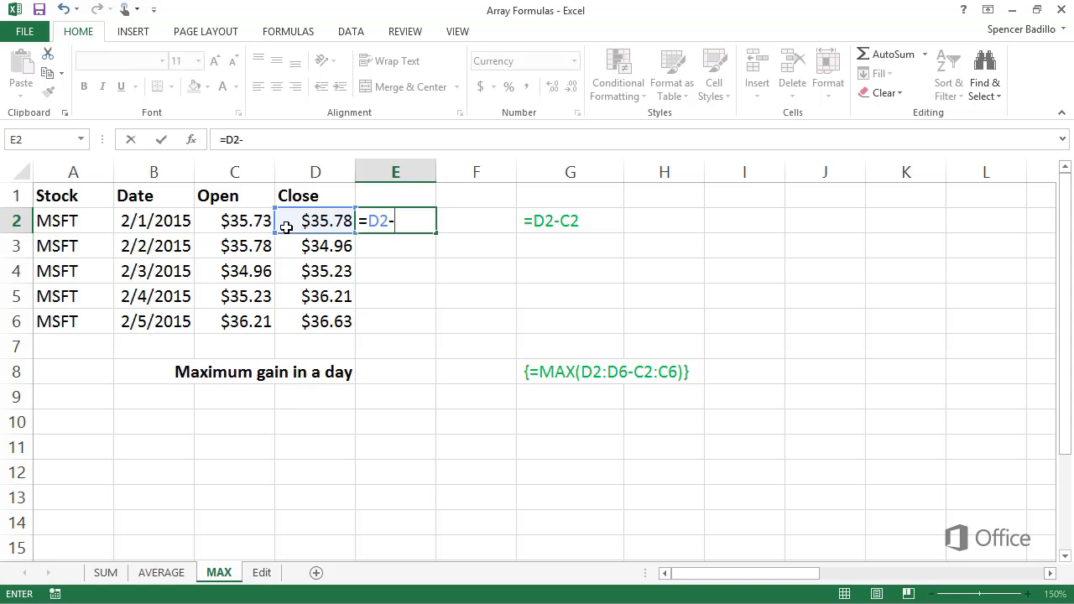
left_click(254, 226)
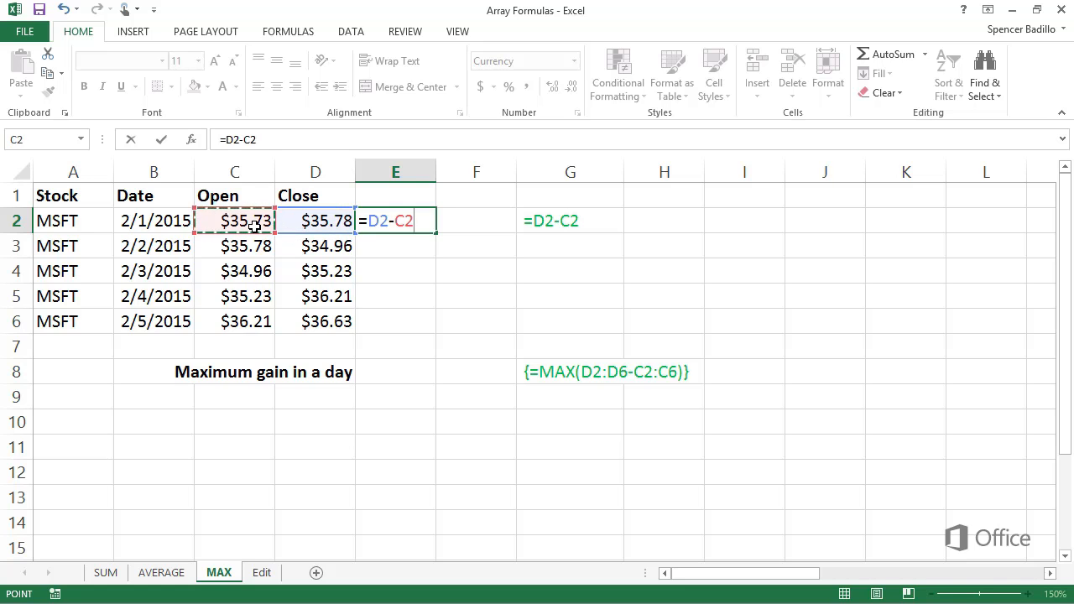
key("Return")
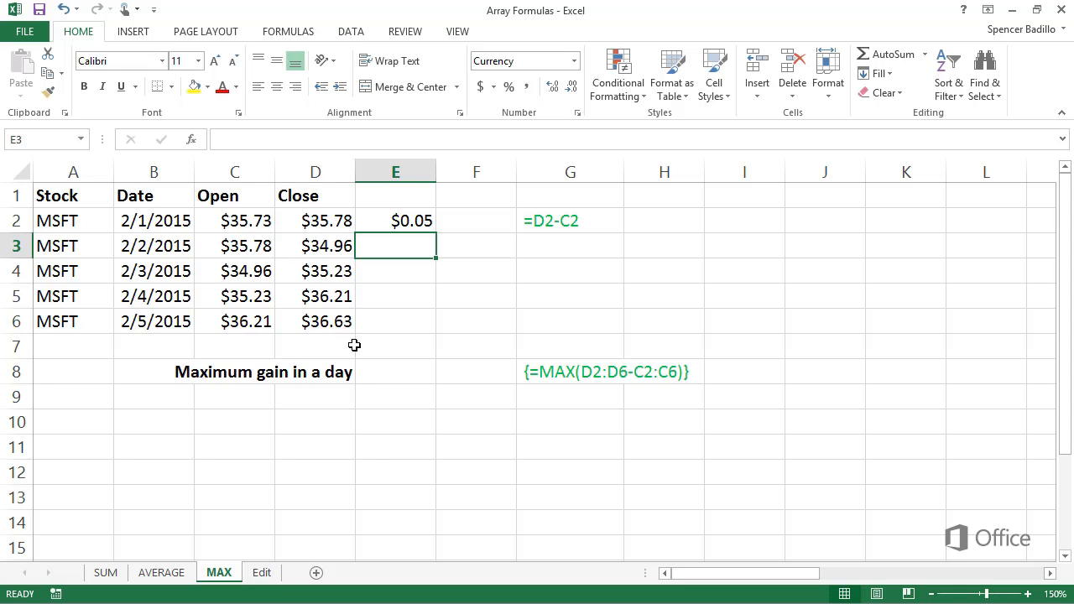
Enter =MAX(D2:D6-C2:C6) as an array formula in cell E8 to find the maximum gain in a day
double_click(364, 373)
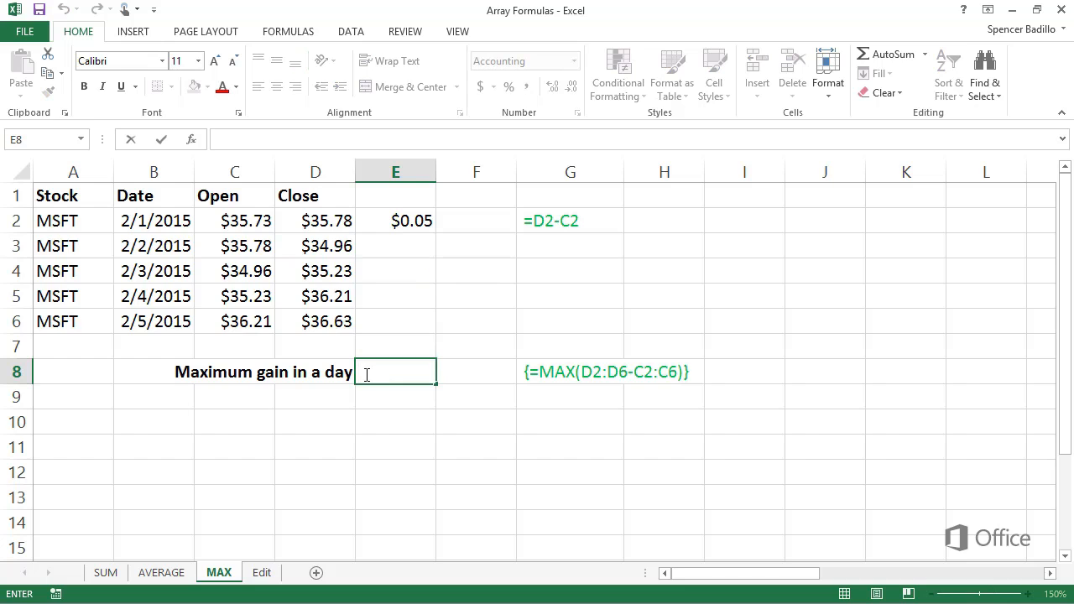
type("=")
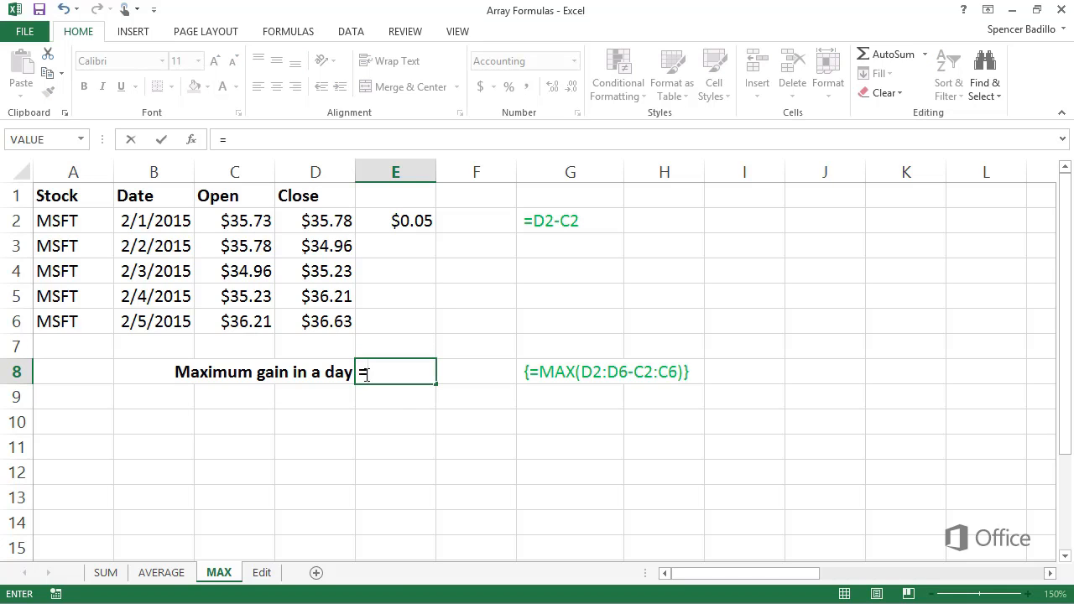
type("MAX")
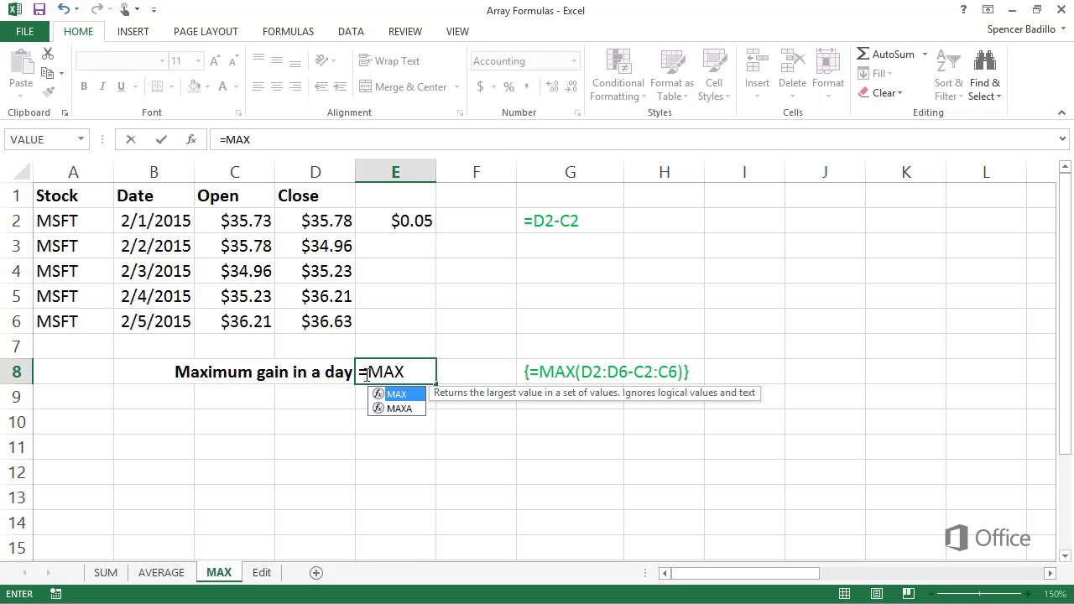
type("(")
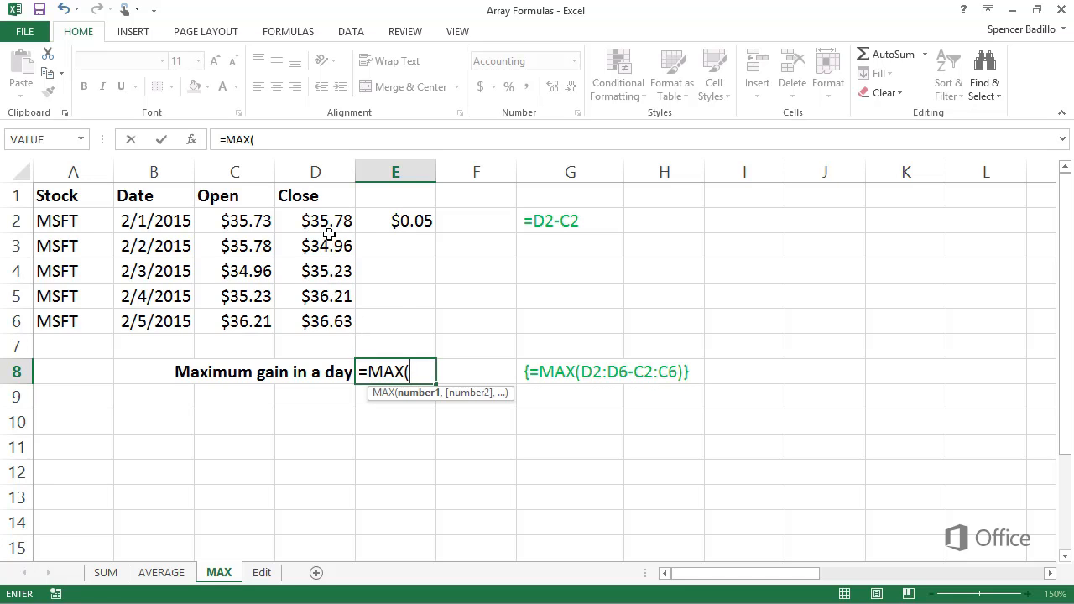
left_click_drag(330, 232, 324, 328)
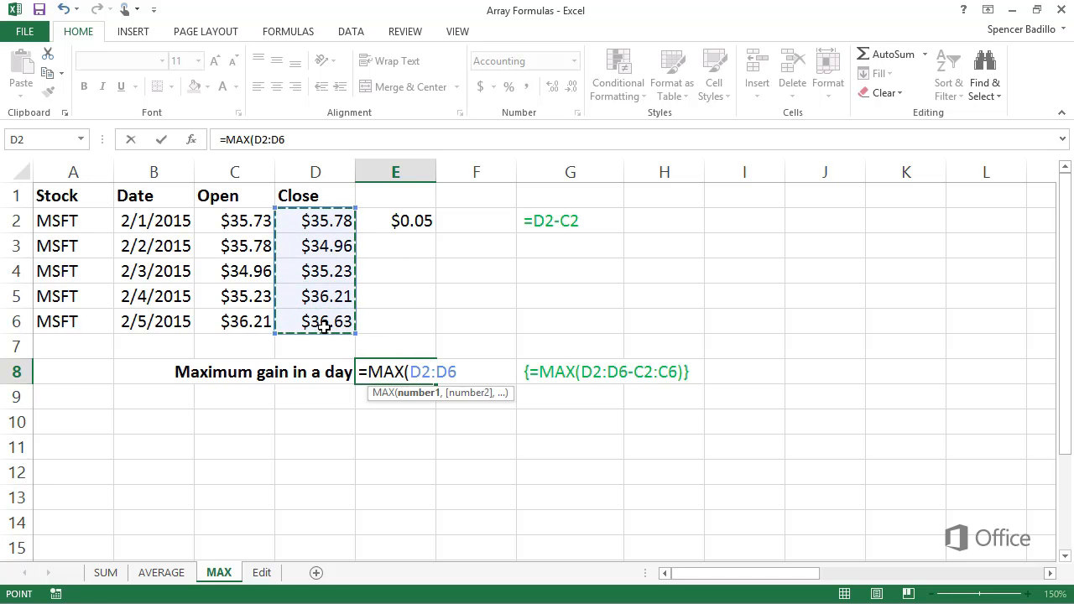
type("-")
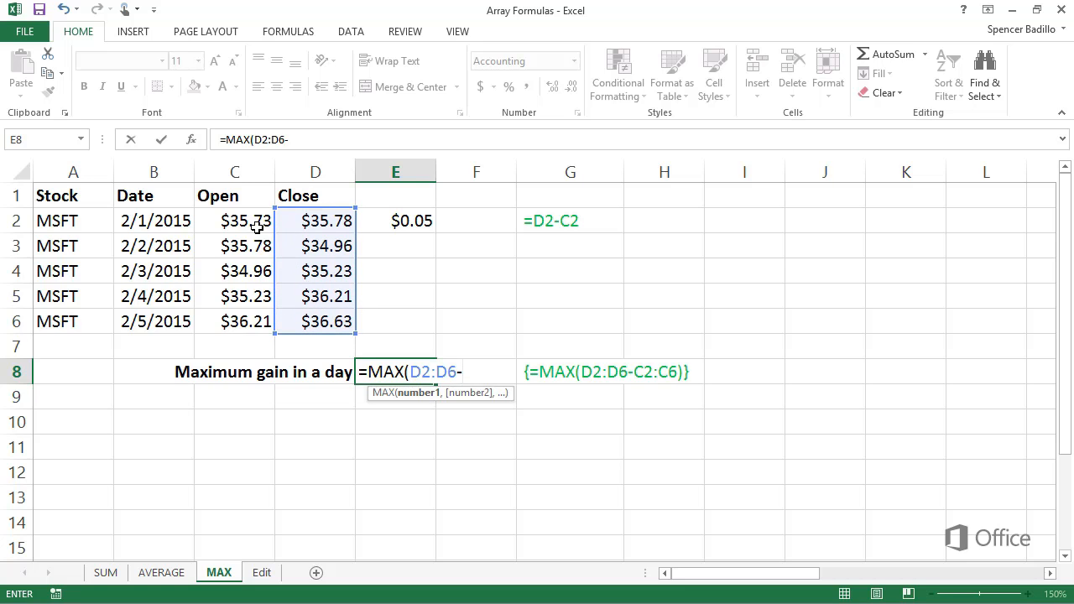
left_click_drag(257, 223, 248, 322)
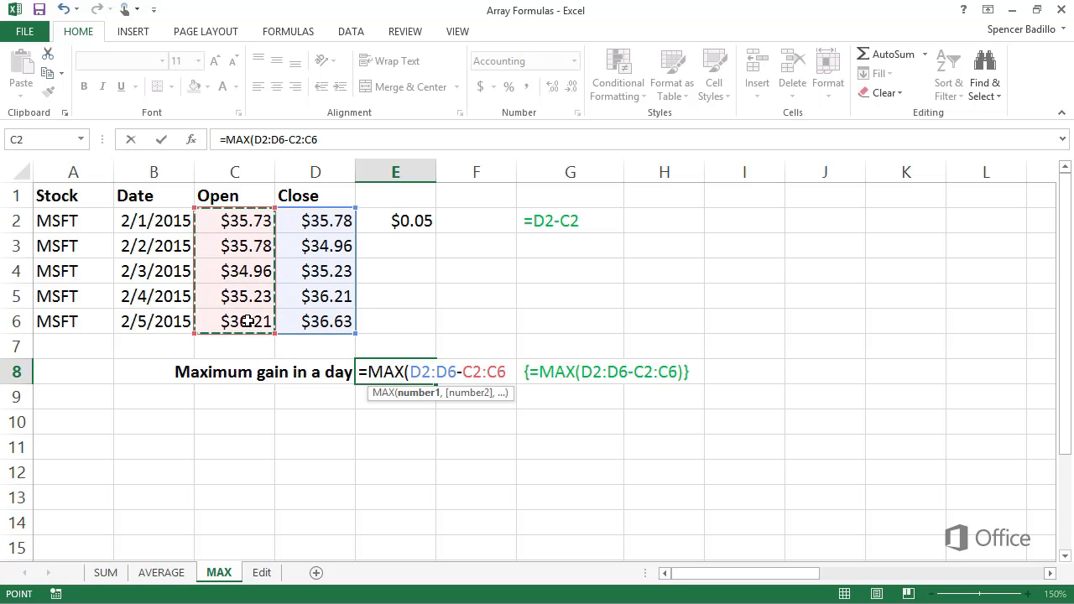
key("ctrl+shift+Return")
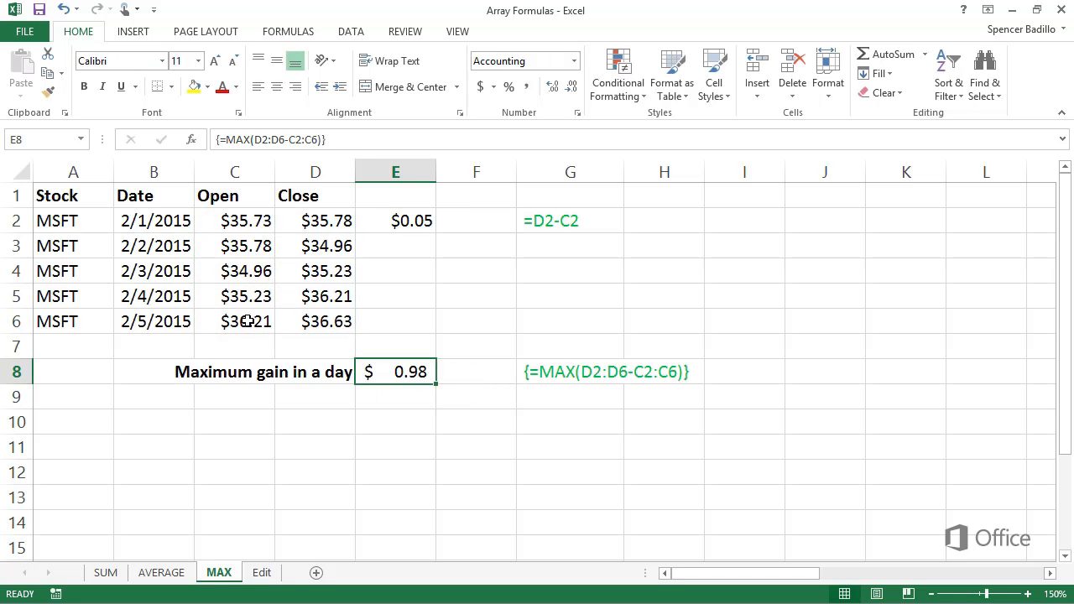